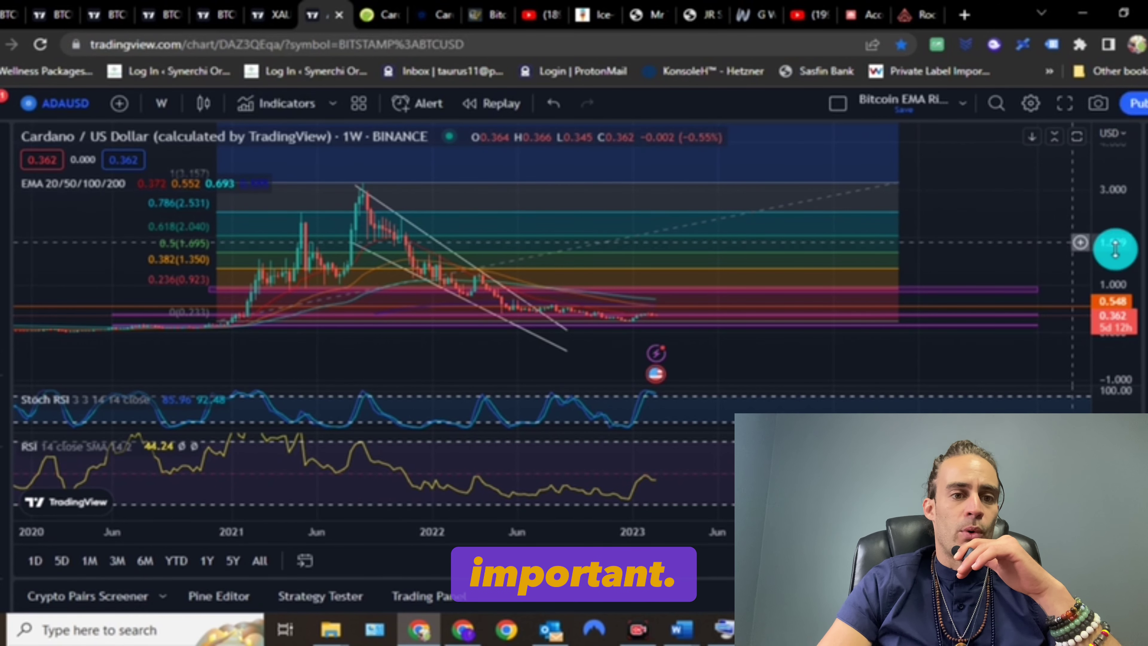
# Examine the Fibonacci extension levels up to 4.236 on the weekly Cardano / US Dollar chart.
pyautogui.moveTo(1114, 264); pyautogui.dragTo(1122, 264)
pyautogui.moveTo(930, 226); pyautogui.dragTo(916, 305)
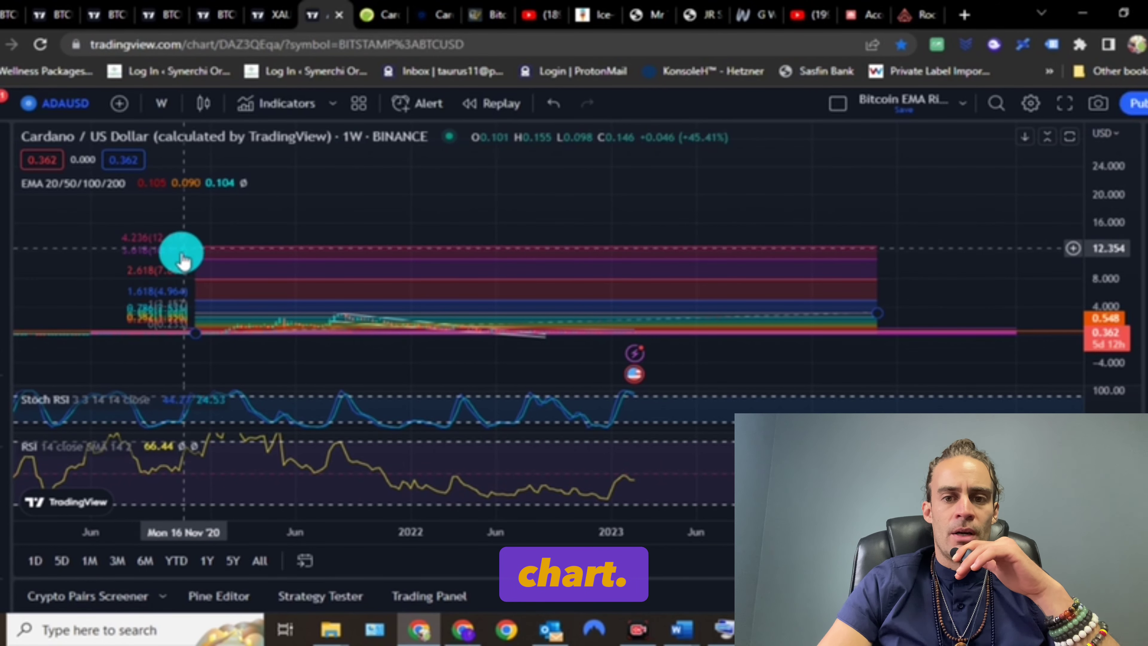
pyautogui.moveTo(1120, 282); pyautogui.dragTo(1111, 273)
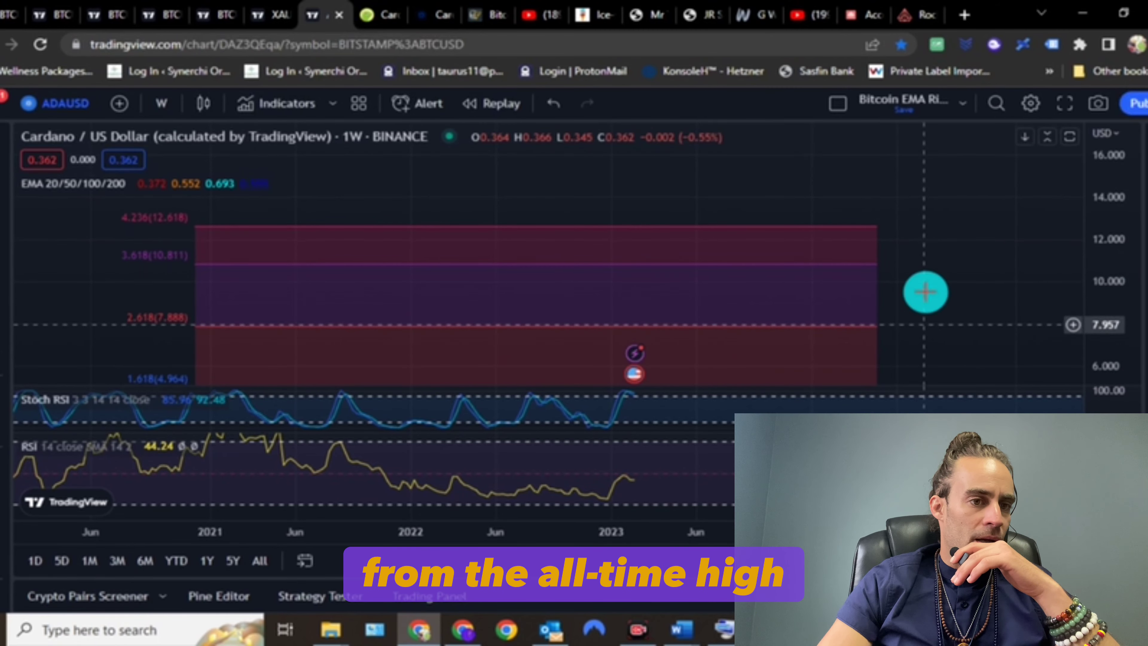
pyautogui.moveTo(922, 290); pyautogui.dragTo(912, 176)
pyautogui.moveTo(938, 275); pyautogui.dragTo(915, 210)
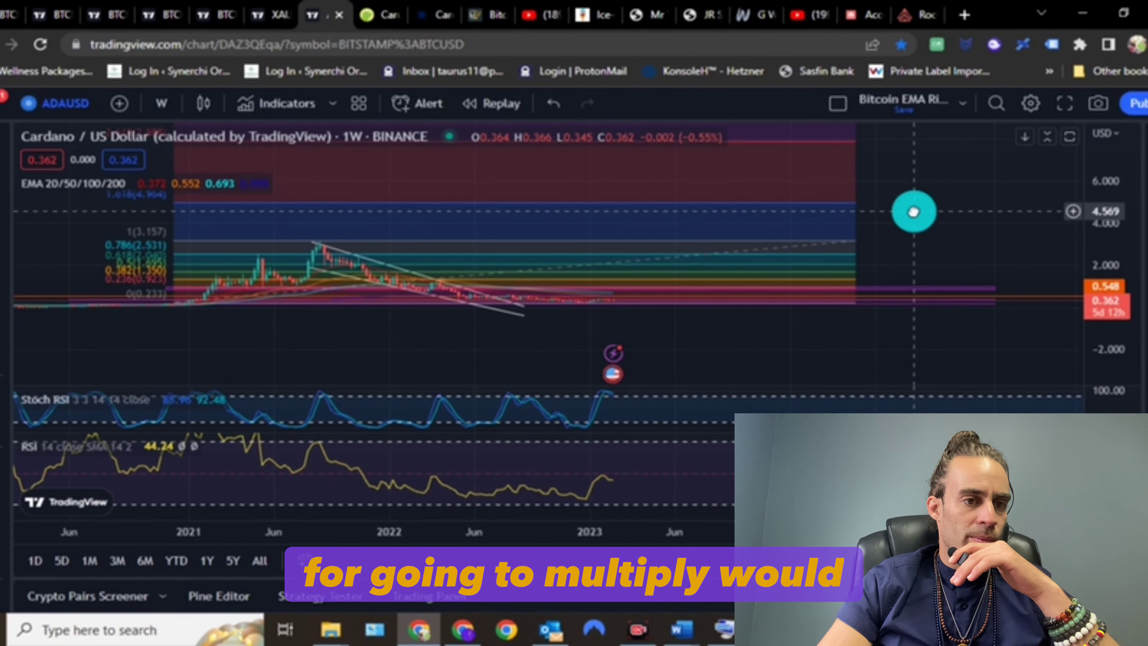
# Examine the weekly Cardano chart's price action between the 0 and 1 Fibonacci levels, including the support zones around the latest candles.
pyautogui.moveTo(1085, 296); pyautogui.dragTo(1111, 276)
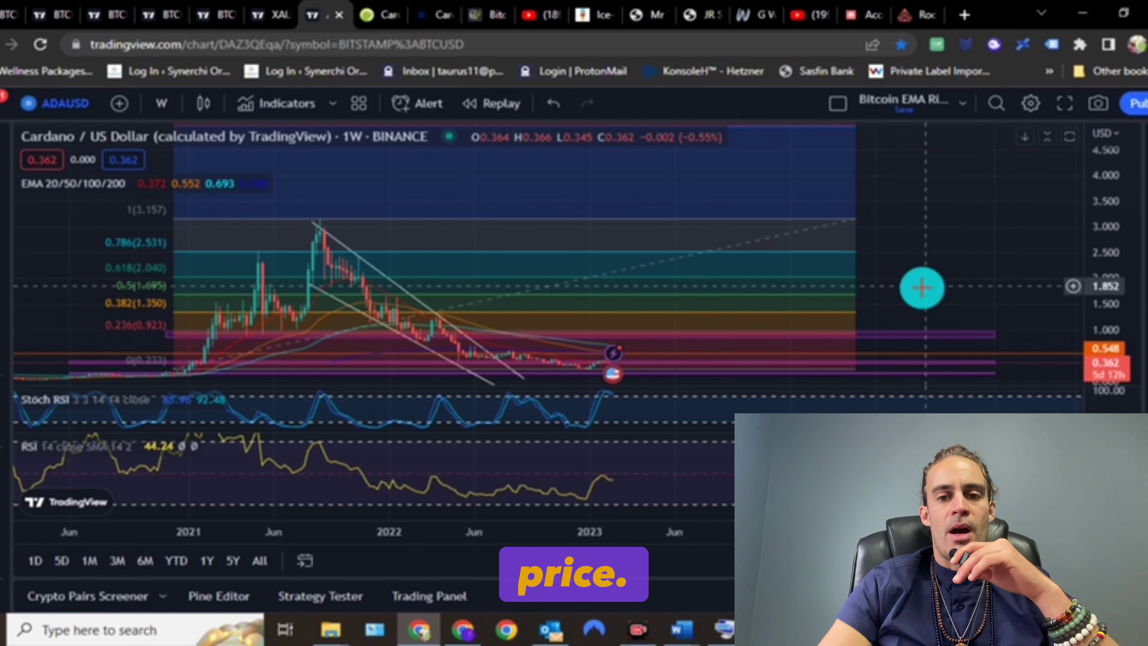
pyautogui.moveTo(918, 290); pyautogui.dragTo(958, 249)
pyautogui.moveTo(1103, 289); pyautogui.dragTo(1106, 306)
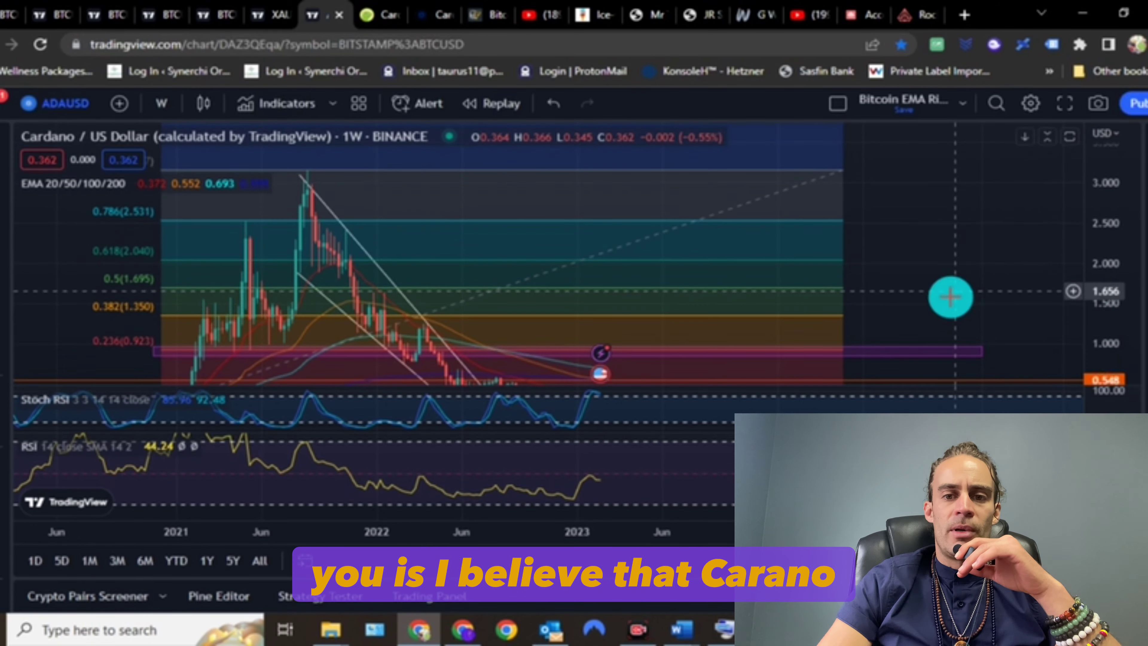
pyautogui.moveTo(951, 297); pyautogui.dragTo(899, 166)
pyautogui.moveTo(1089, 308); pyautogui.dragTo(1107, 317)
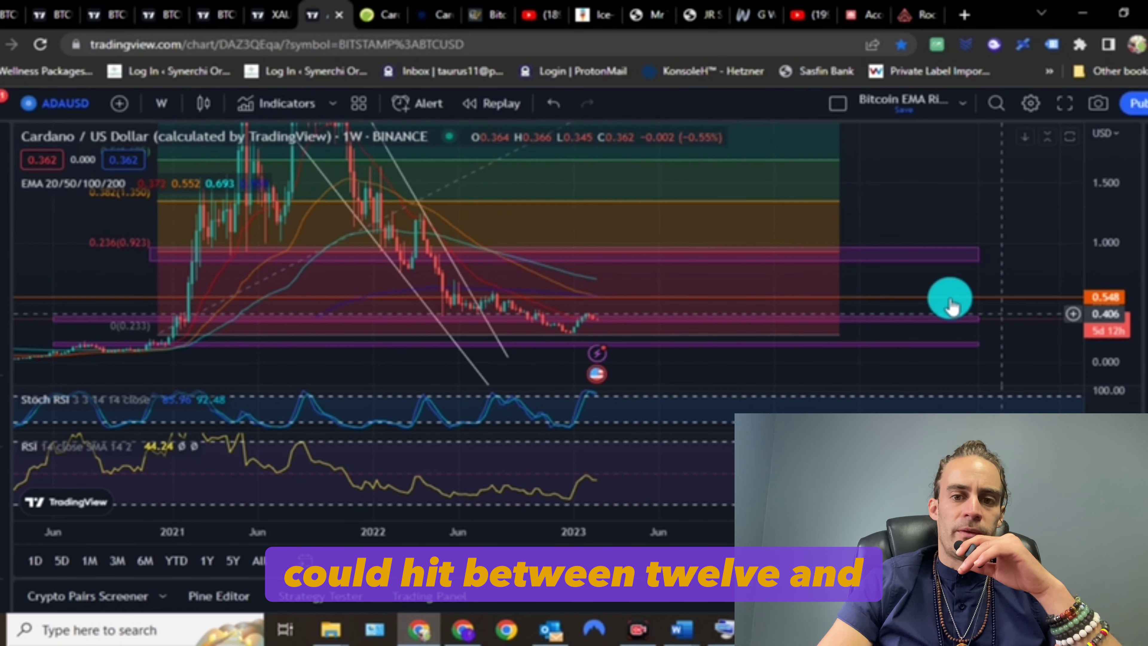
pyautogui.click(678, 345)
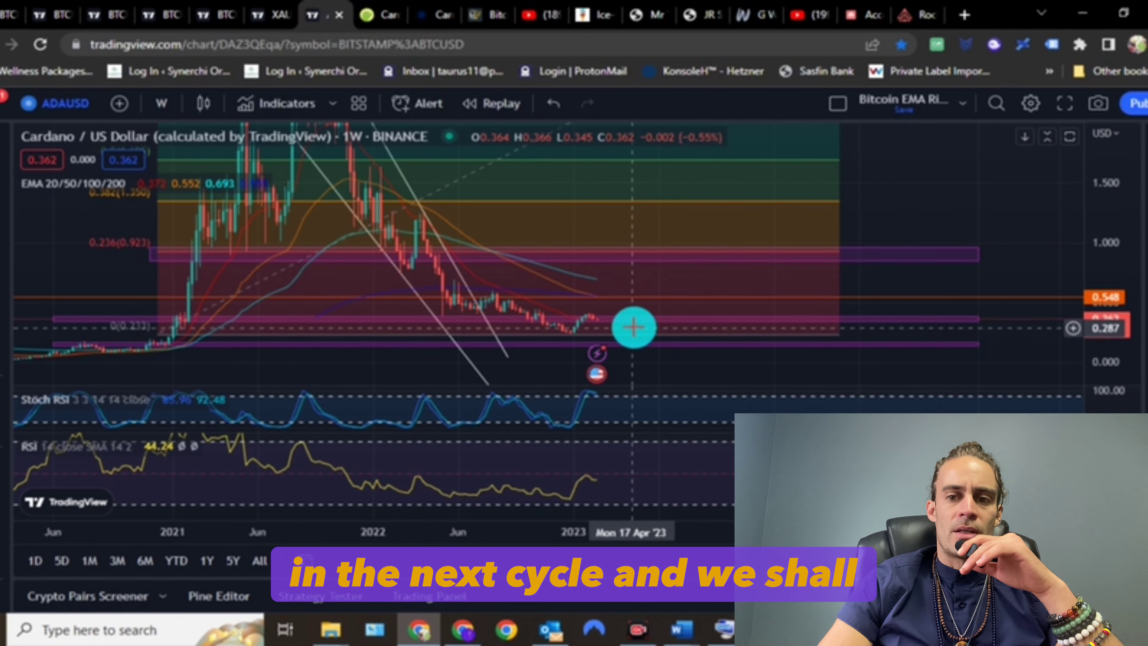
pyautogui.click(813, 250)
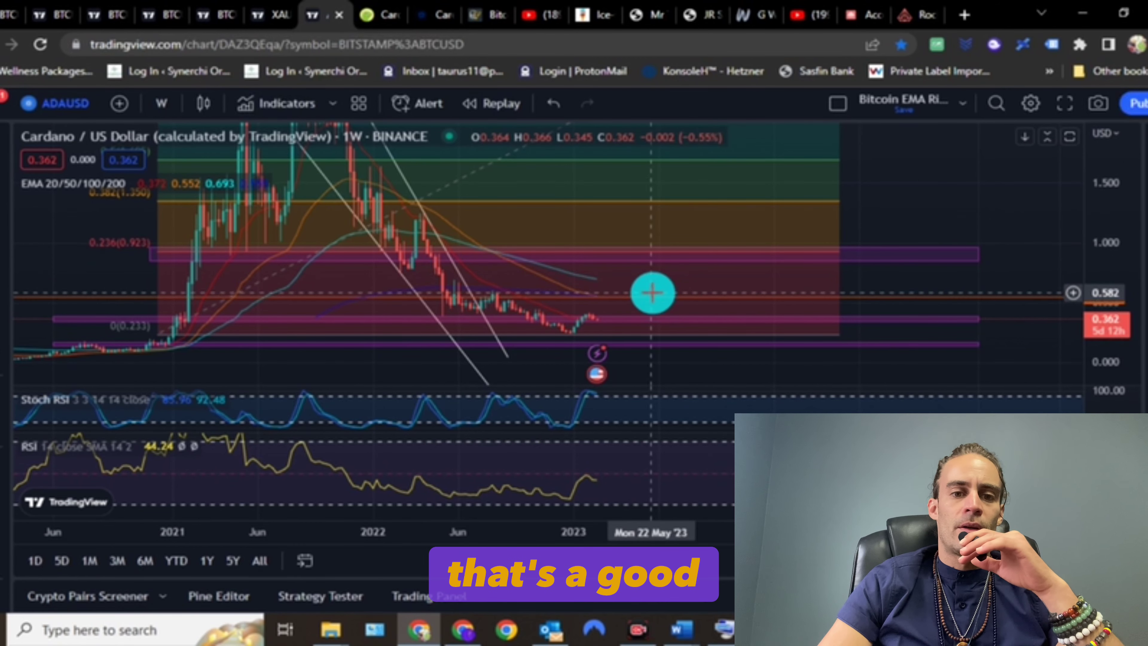
pyautogui.click(697, 262)
pyautogui.moveTo(1101, 249); pyautogui.dragTo(943, 300)
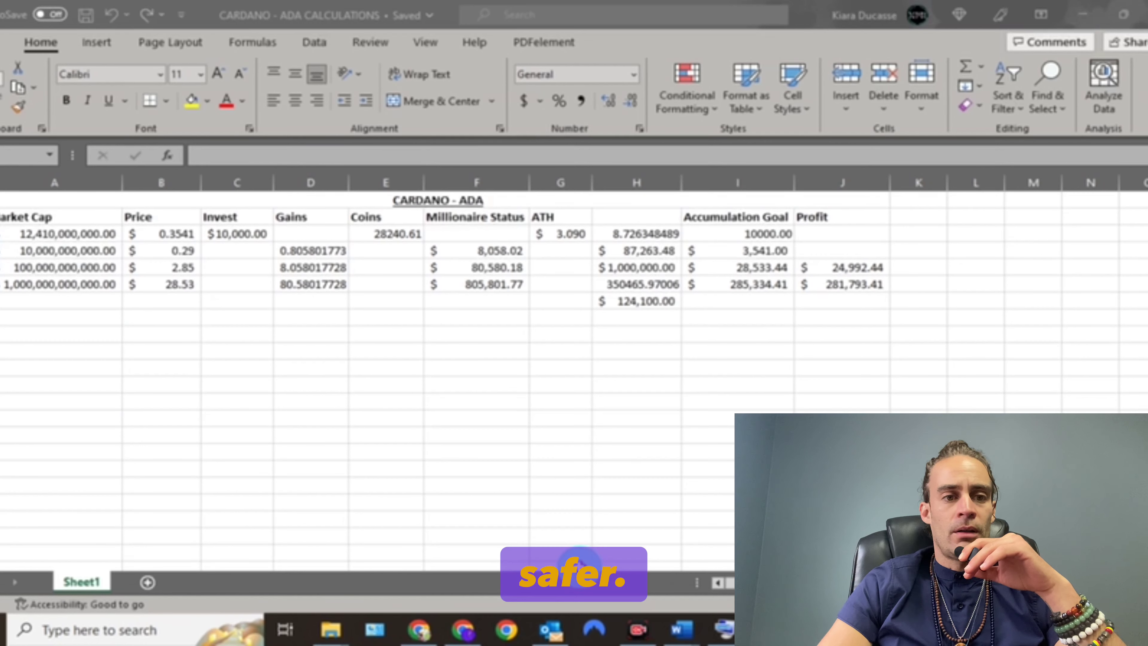
# Switch to the CARDANO - ADA CALCULATIONS workbook in Excel and inspect the market cap, coins, all-time-high multiple and accumulation goal cells.
pyautogui.click(635, 402)
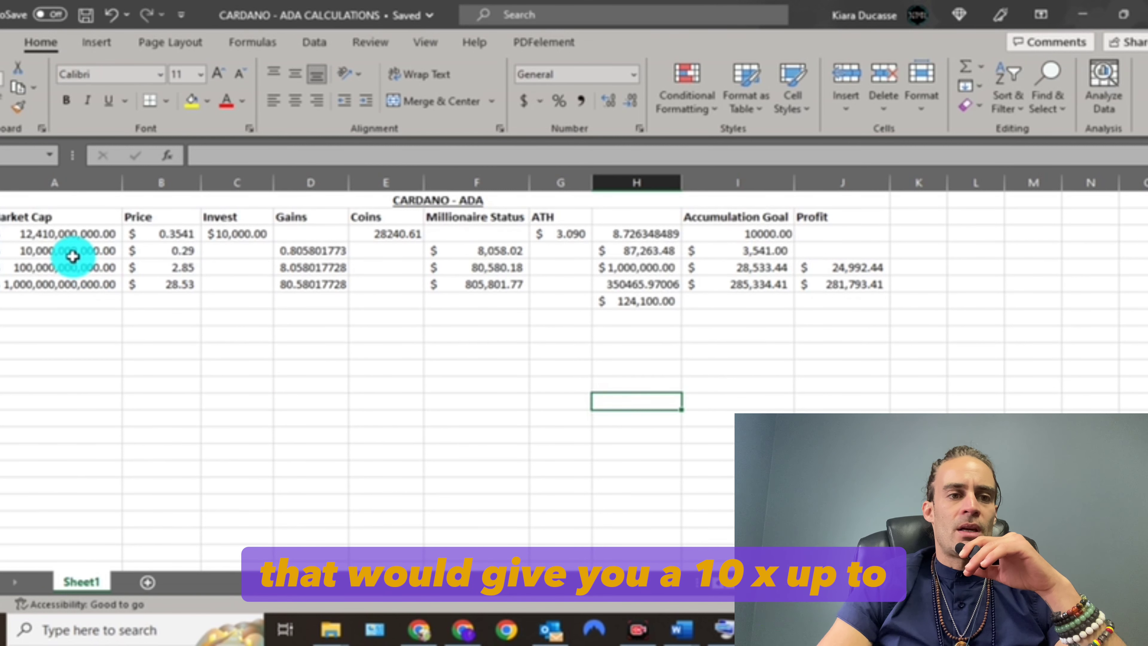
pyautogui.click(28, 233)
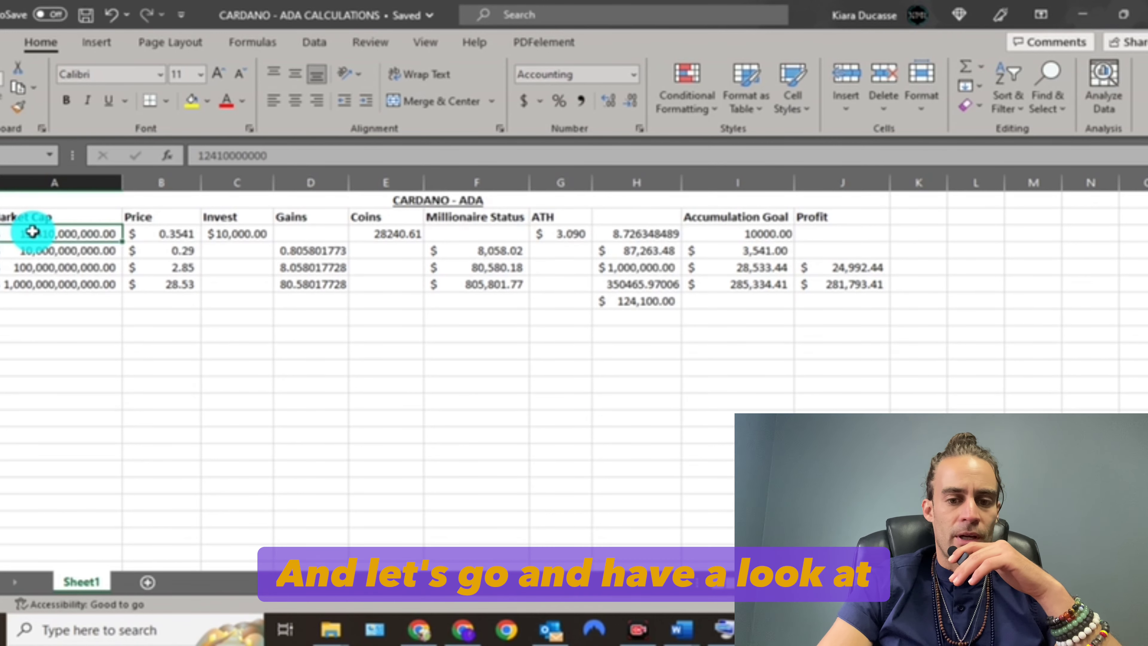
pyautogui.click(59, 251)
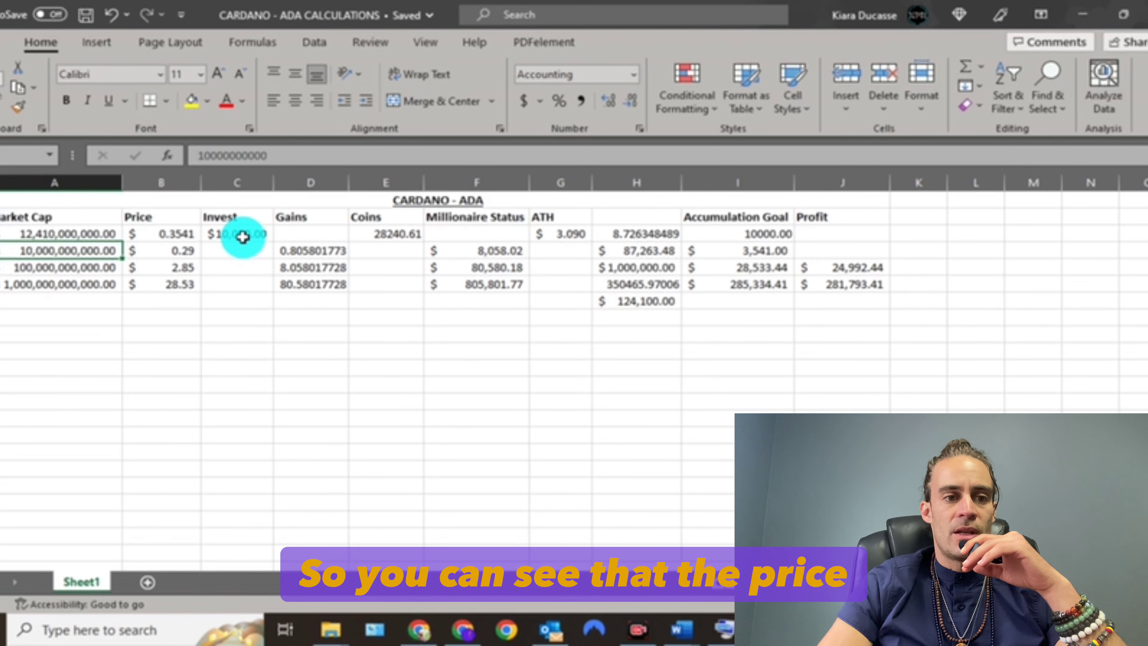
pyautogui.click(389, 234)
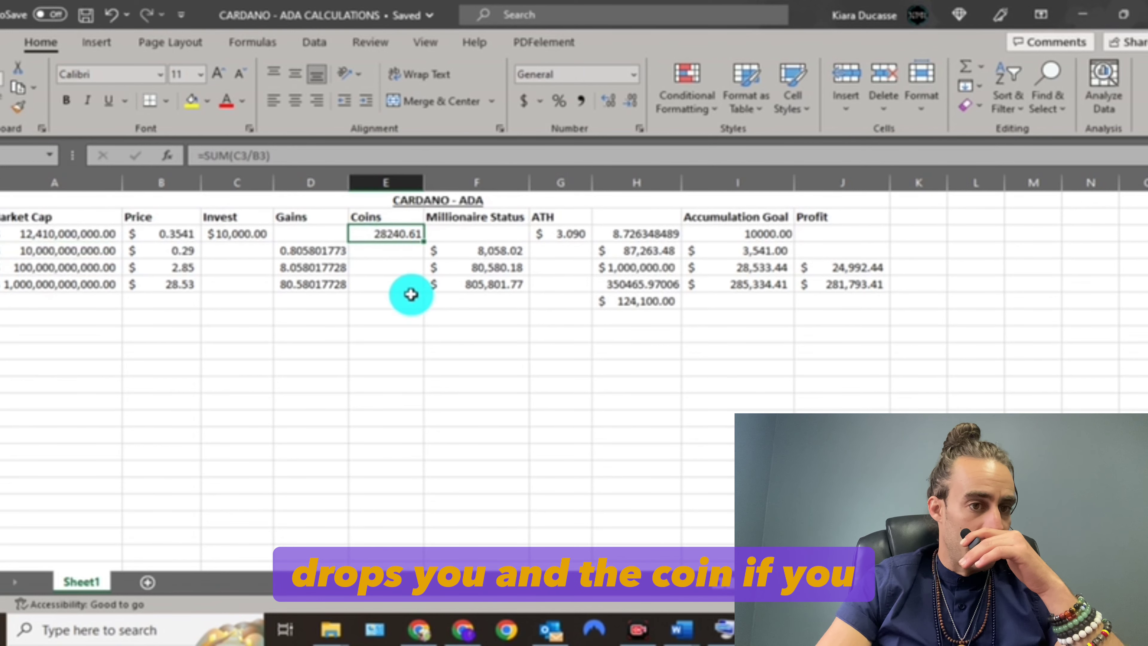
pyautogui.click(552, 233)
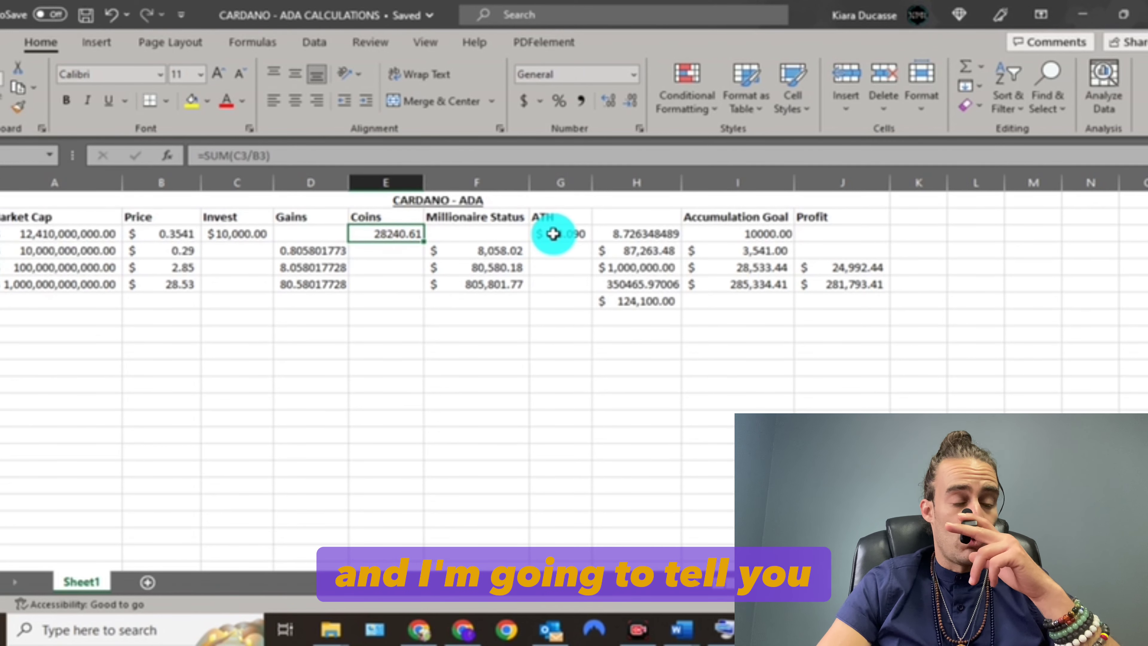
pyautogui.click(624, 233)
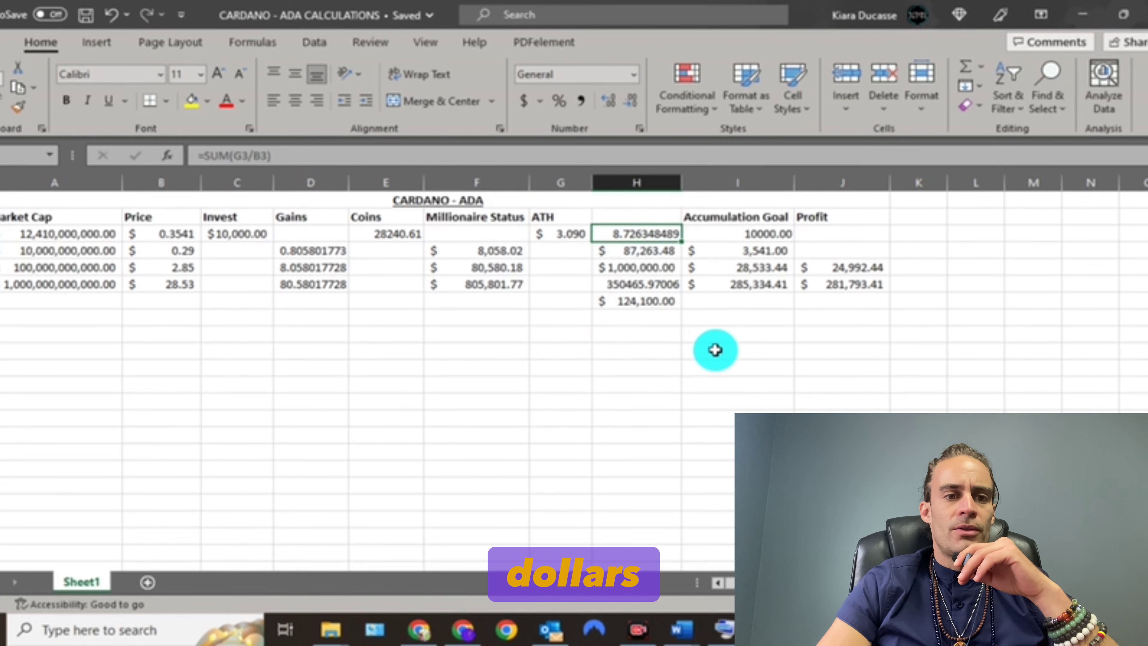
pyautogui.click(767, 235)
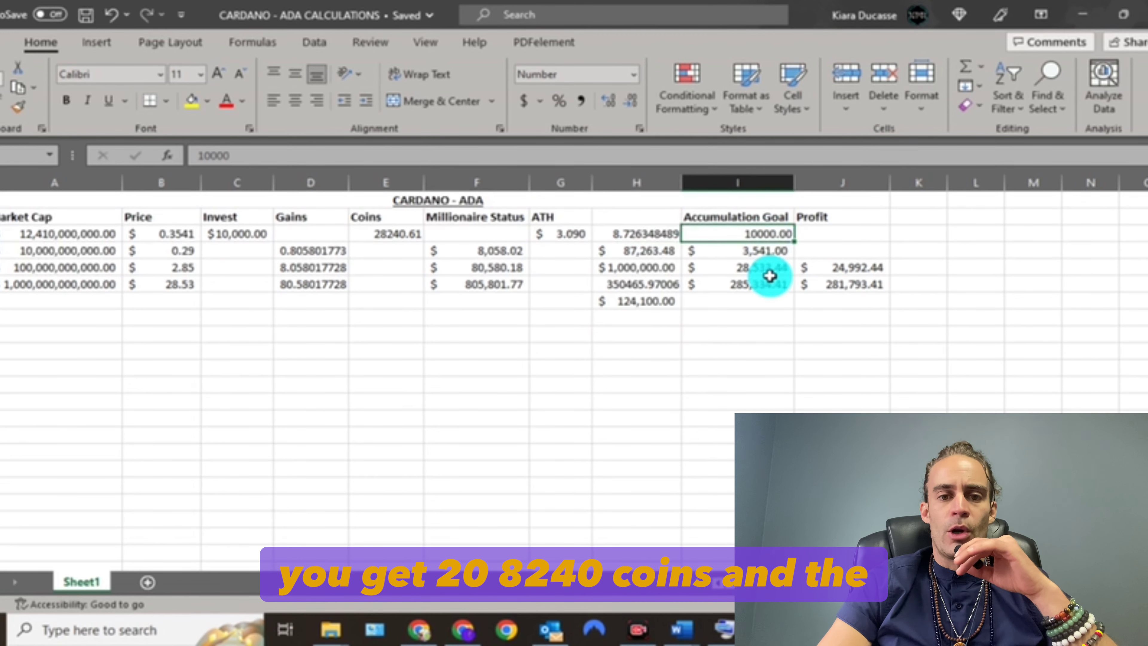
pyautogui.click(765, 254)
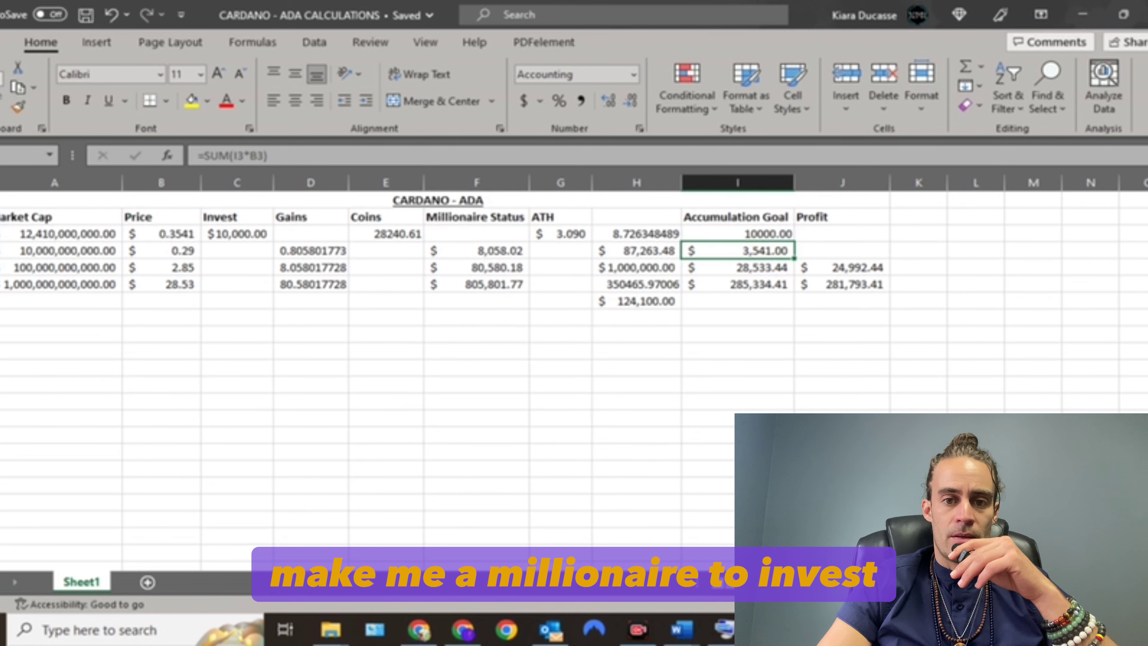
# Highlight the 100 billion and 1 trillion market cap rows in turn and inspect the formula in cell H7.
pyautogui.click(4, 267)
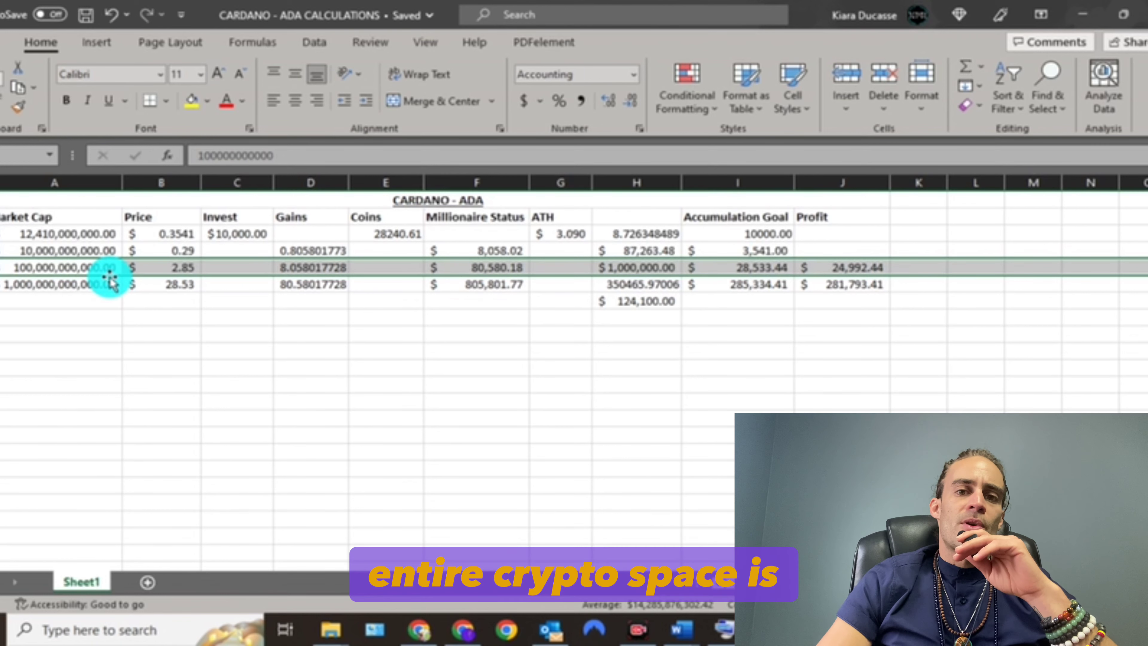
pyautogui.moveTo(427, 637)
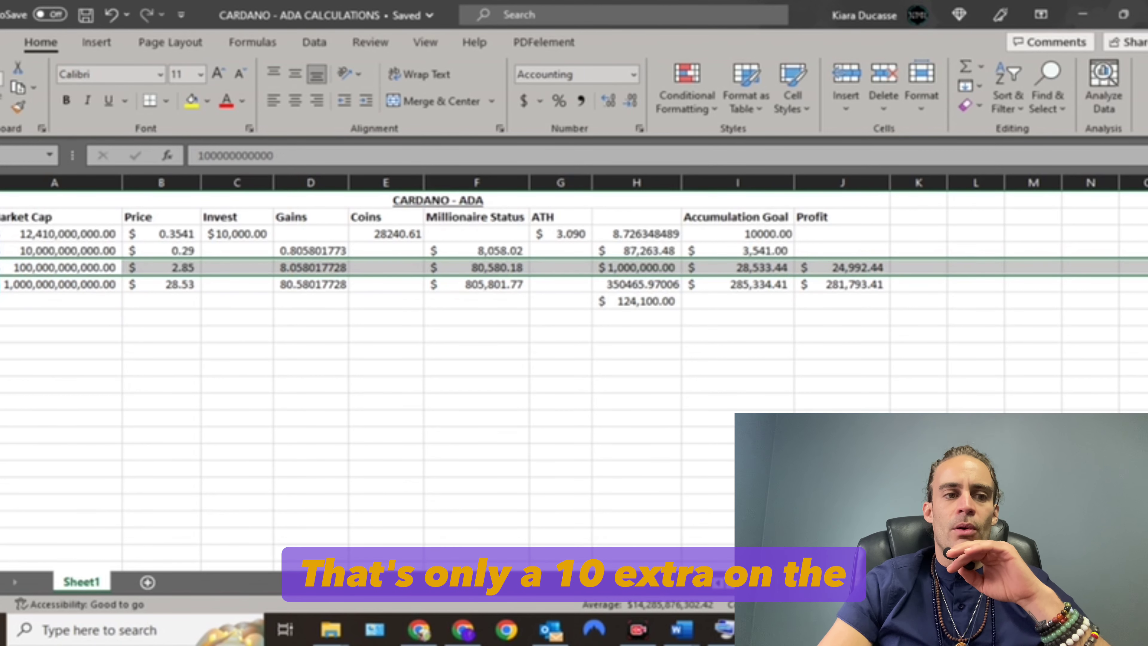
pyautogui.click(54, 284)
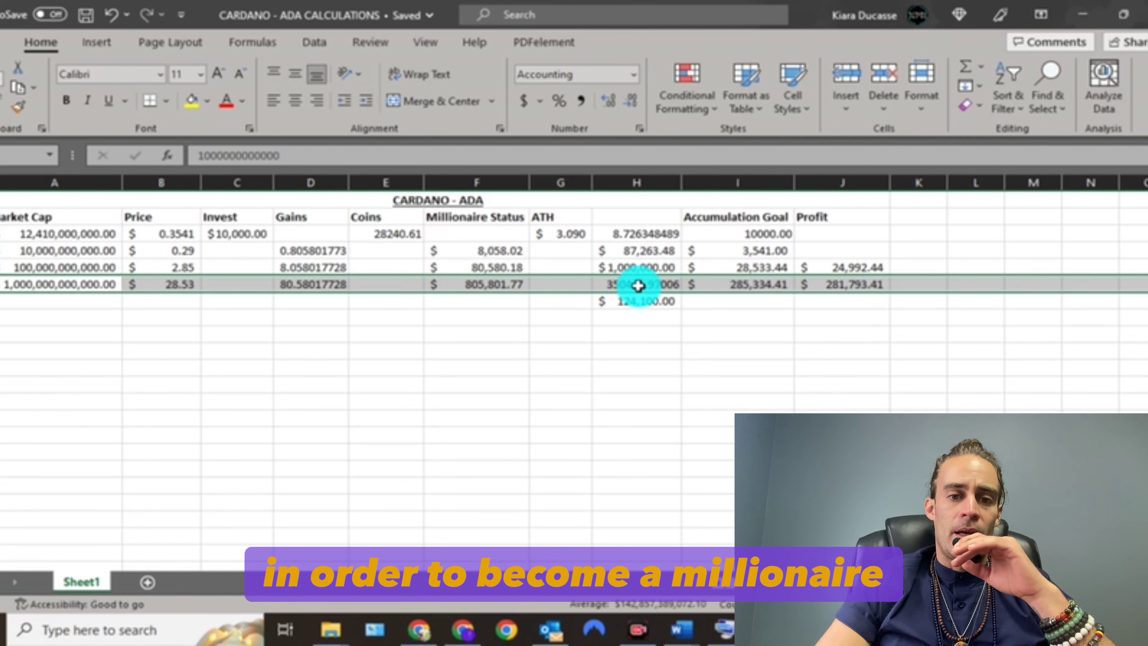
pyautogui.click(641, 302)
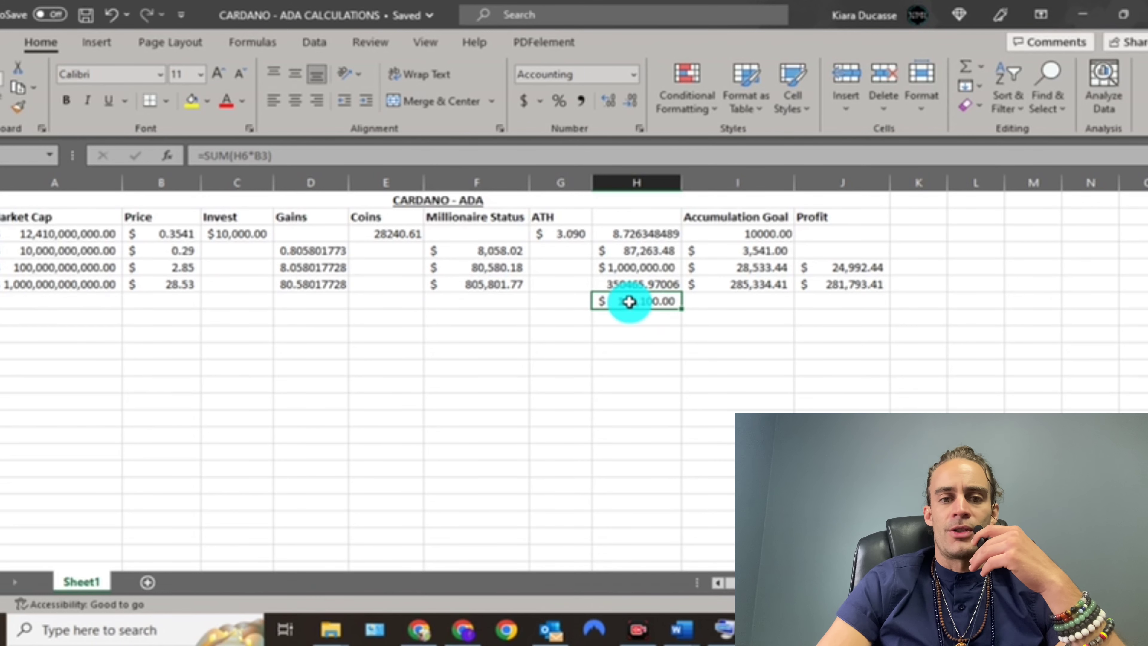
# Switch to the CRYPTO BLISS channel on YouTube in the browser and browse its recently uploaded videos.
pyautogui.moveTo(462, 626)
pyautogui.click(464, 578)
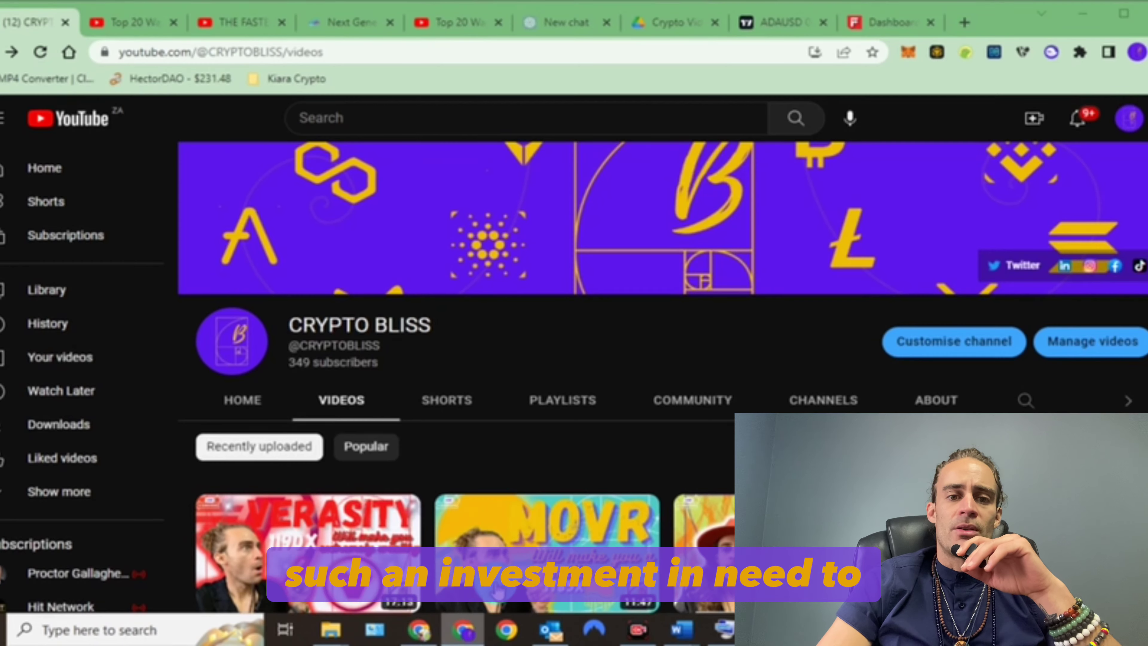
pyautogui.scroll(-5, 364, 571)
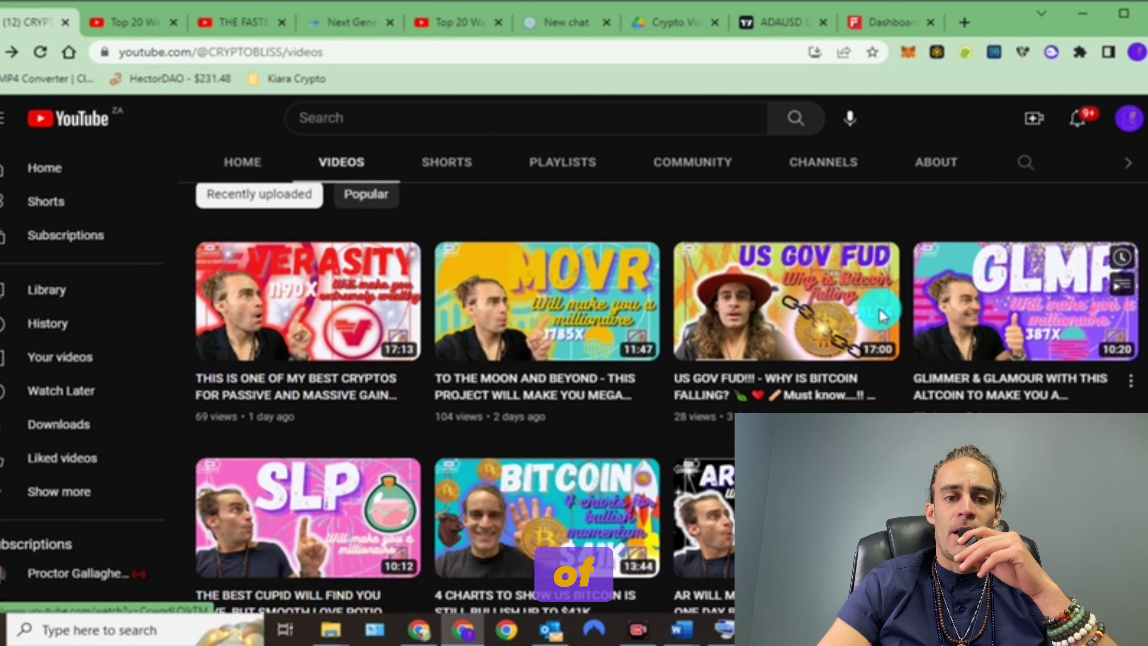
# Revisit the Cardano chart in TradingView and the ADA calculations workbook in Excel before returning to the YouTube channel's videos.
pyautogui.hotkey('alt', 'Tab')
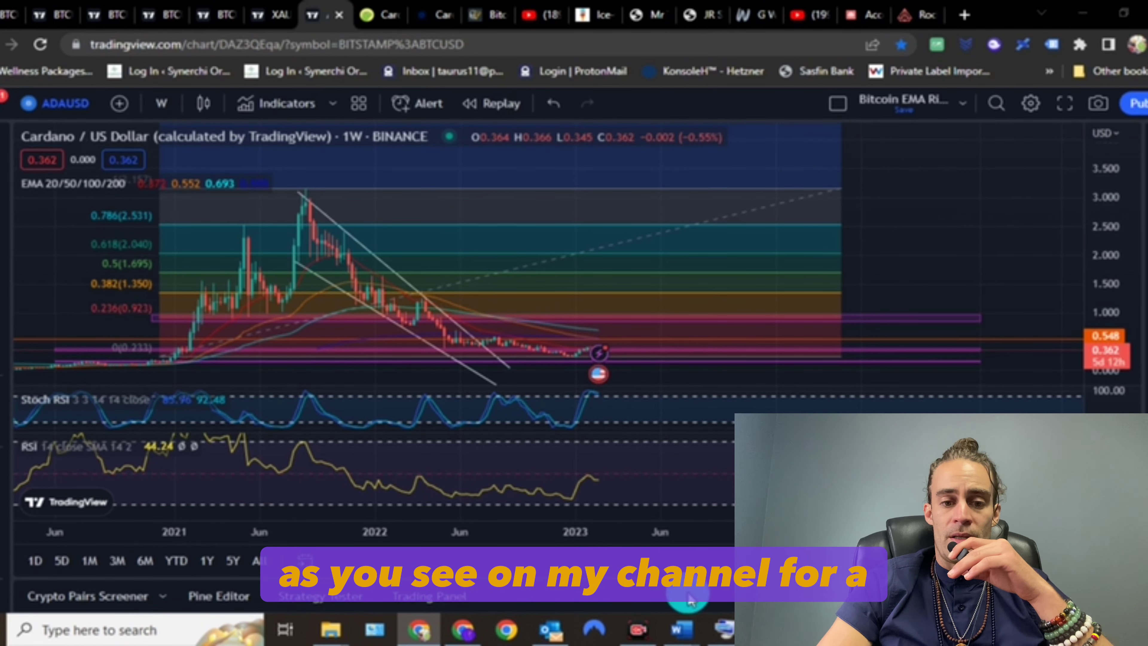
pyautogui.moveTo(769, 630)
pyautogui.click(597, 555)
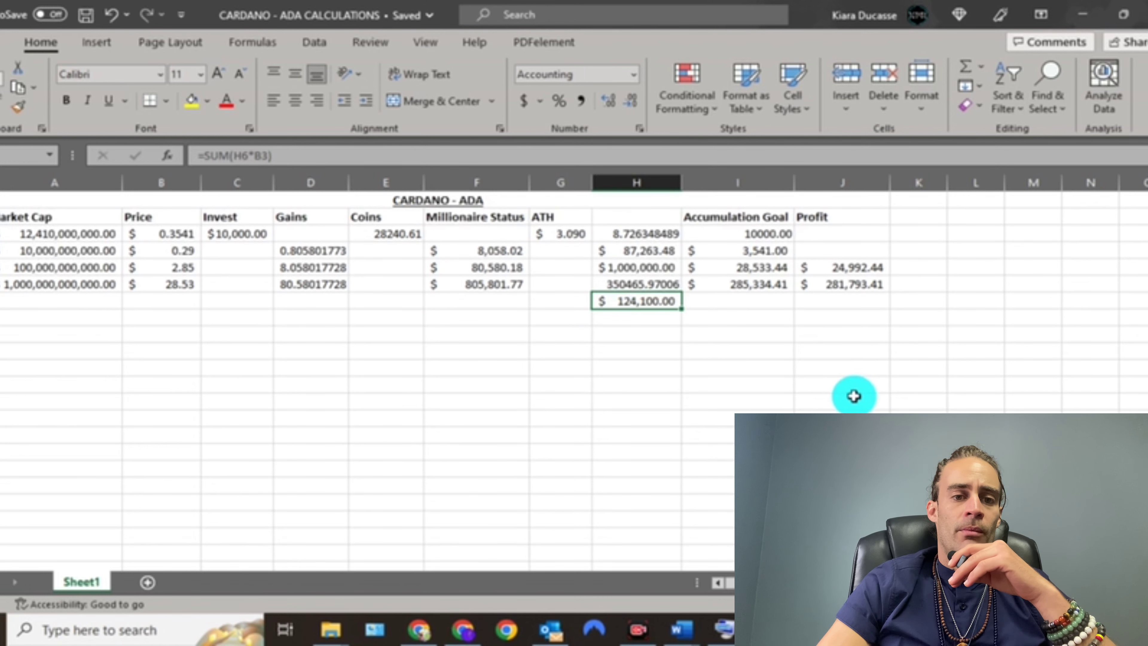
pyautogui.click(463, 630)
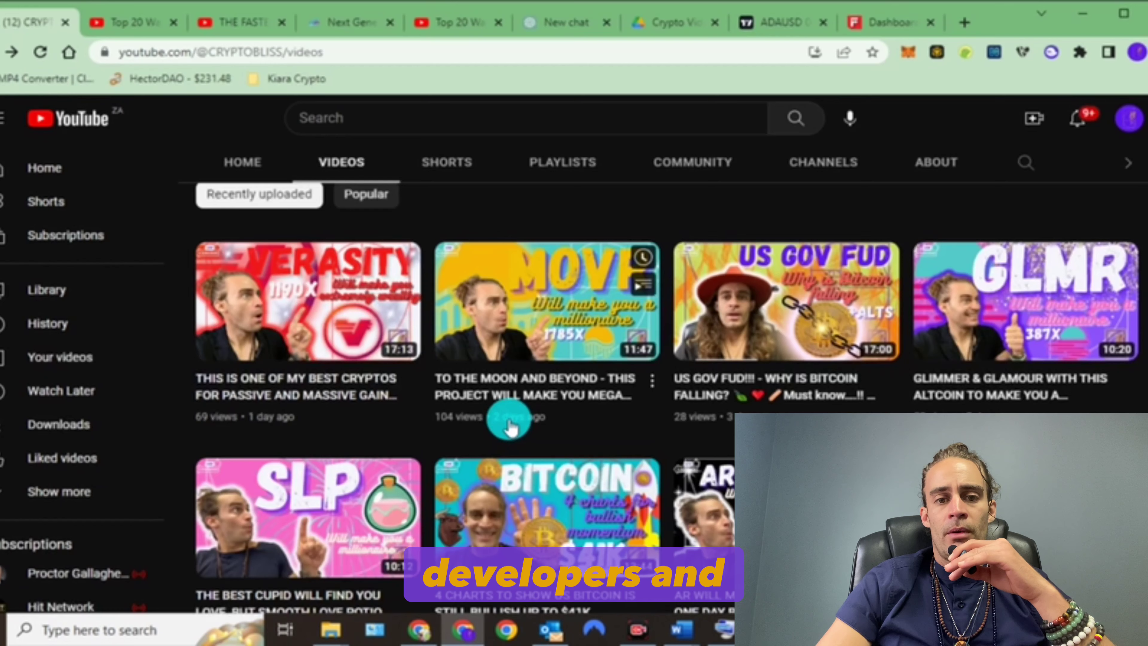